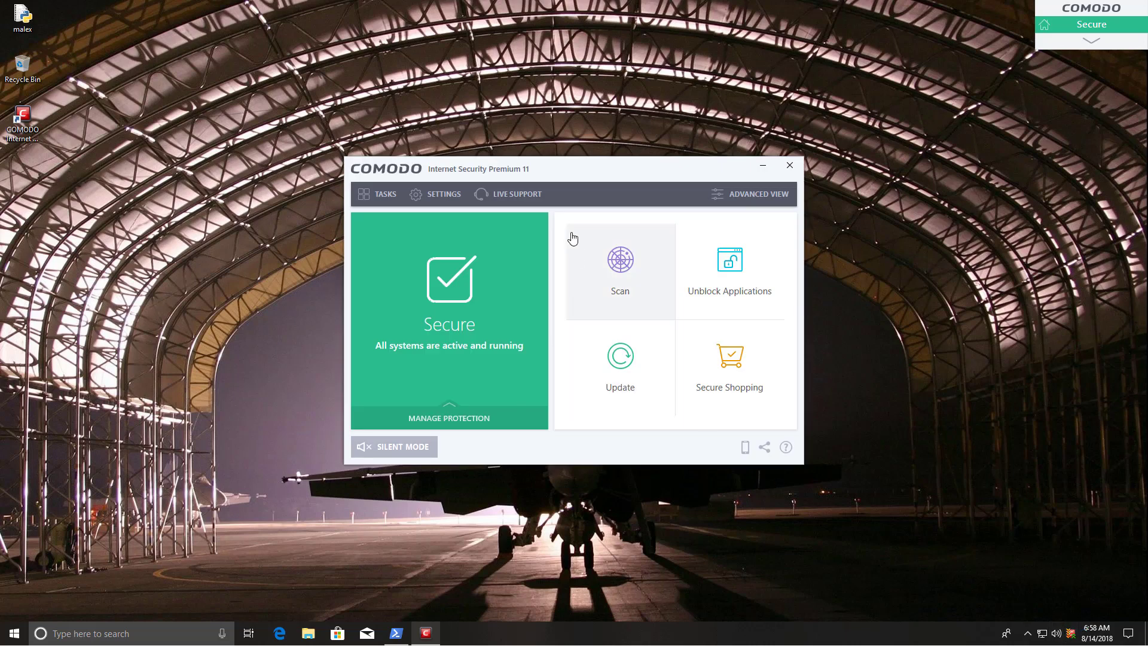
Look through the Firewall, HIPS and Containment sections of the advanced settings and return to the main window
{"action": "left_click", "coordinate": [434, 267]}
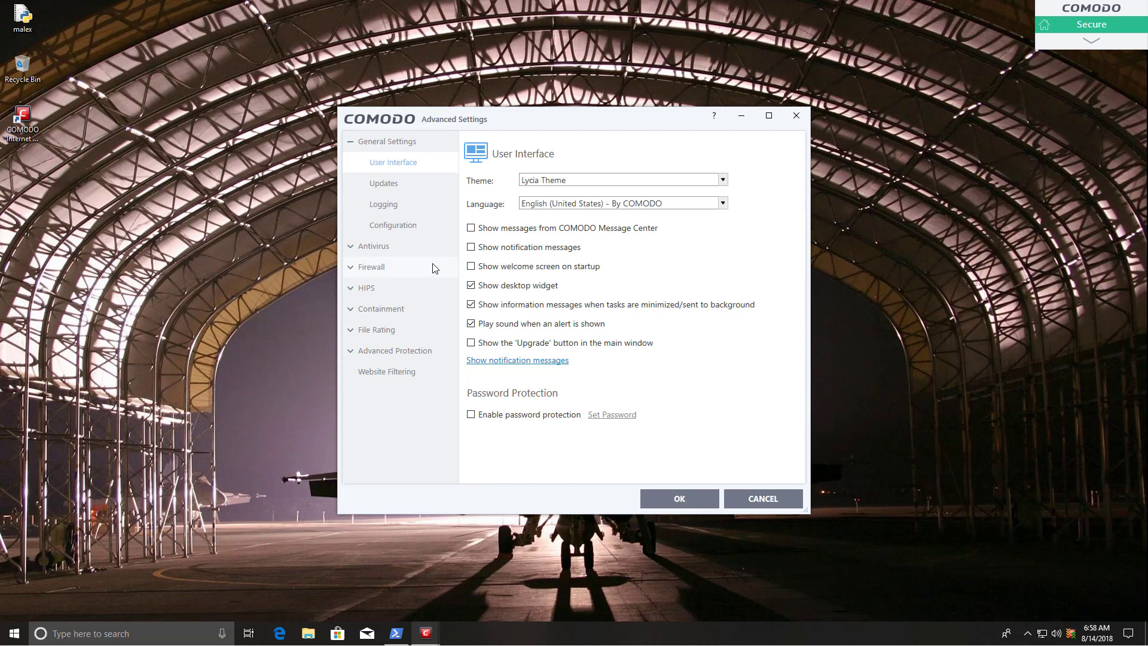
{"action": "left_click", "coordinate": [406, 288]}
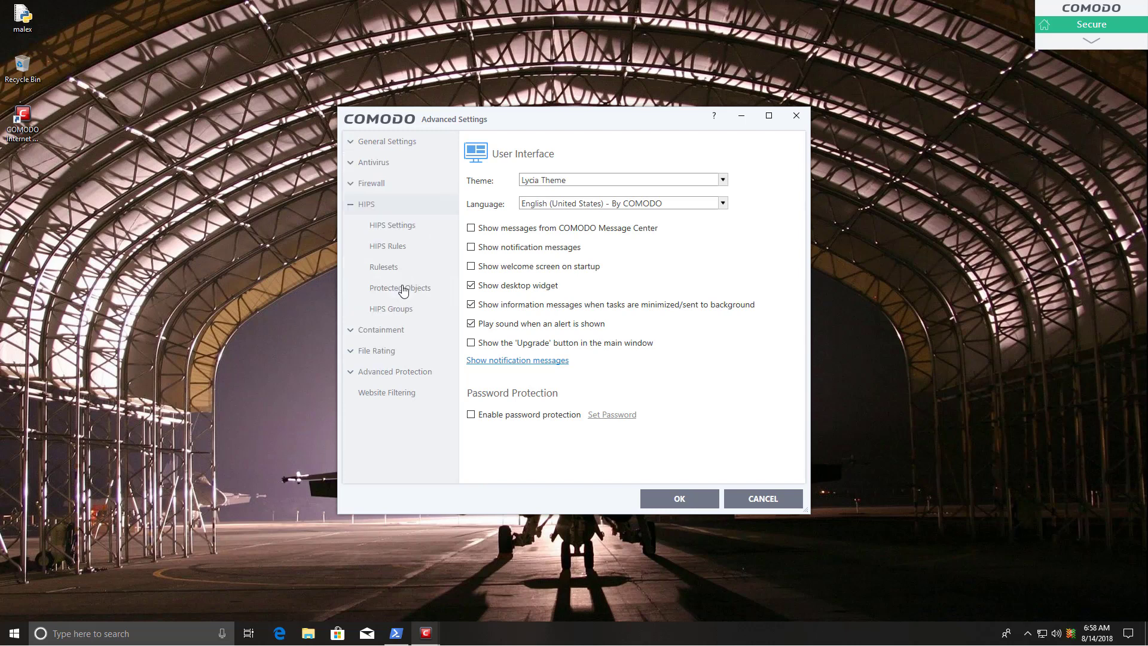
{"action": "left_click", "coordinate": [375, 184]}
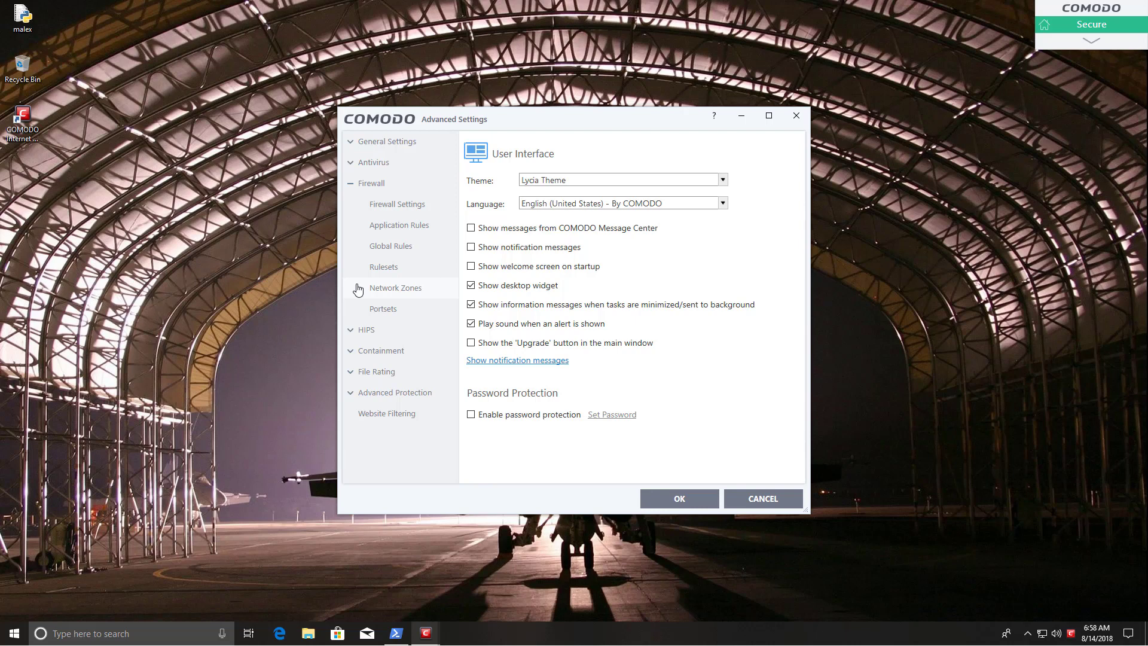
{"action": "left_click", "coordinate": [366, 330]}
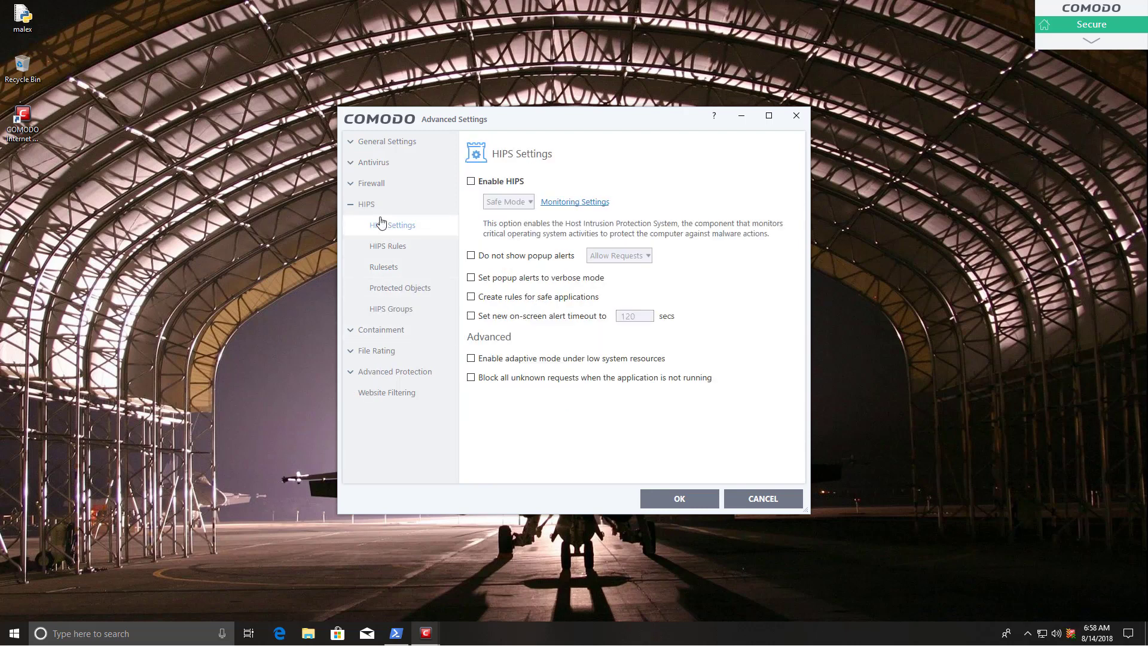
{"action": "left_click", "coordinate": [374, 333]}
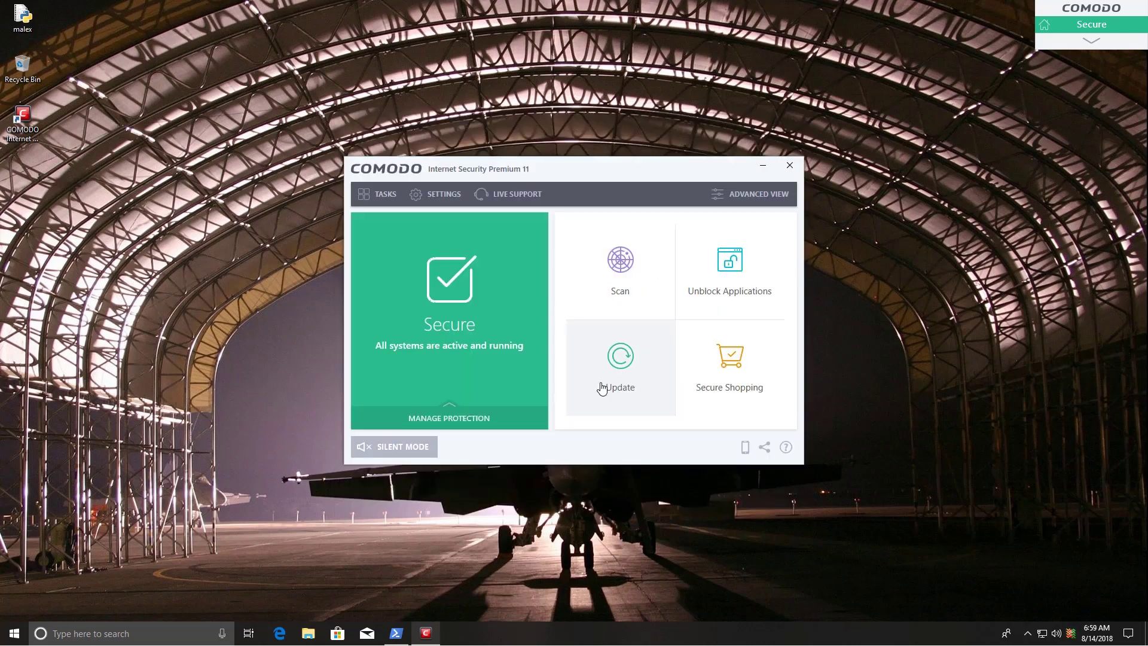
{"action": "left_click", "coordinate": [606, 386]}
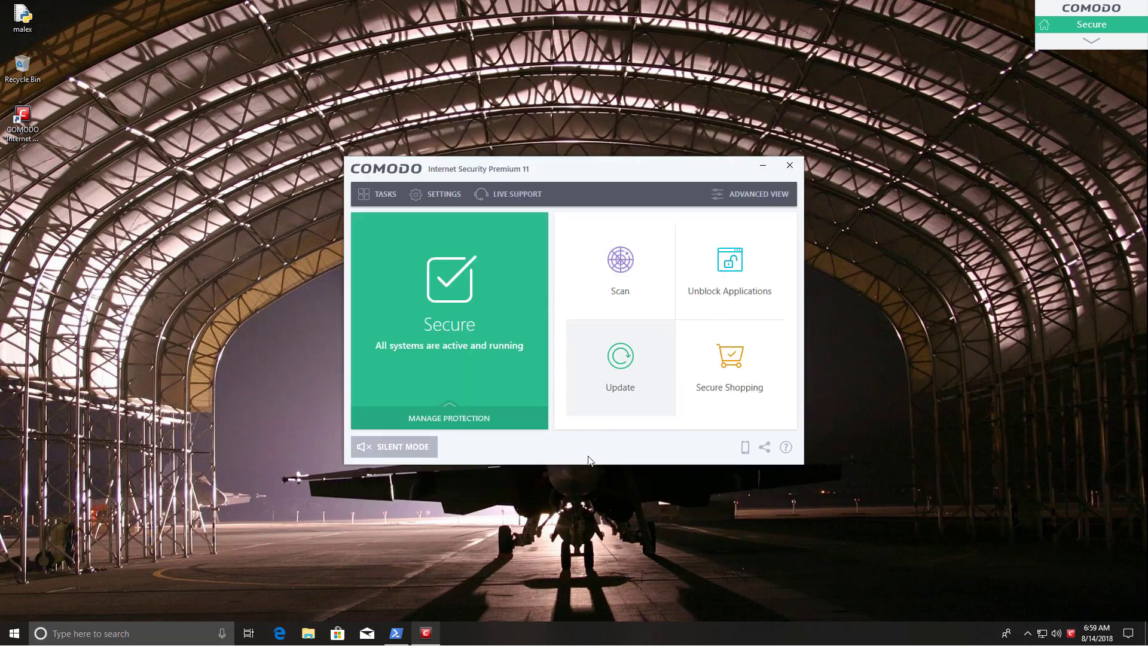
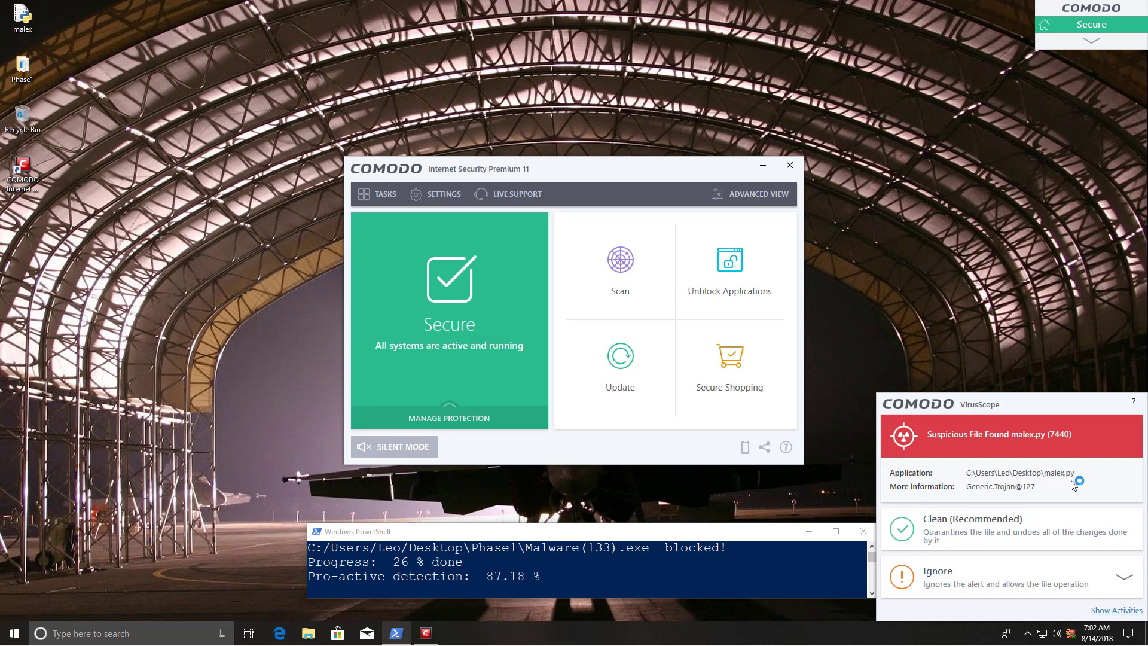
Ignore the VirusScope alert for malex.py and add the file to the exclusions
{"action": "left_click", "coordinate": [1028, 582]}
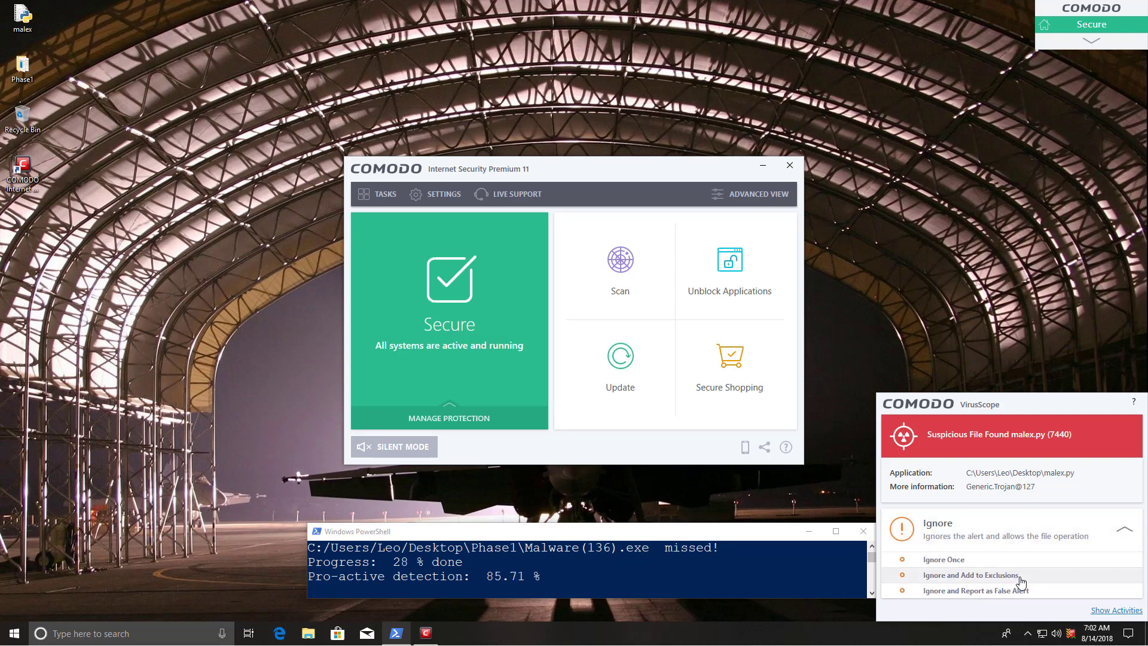
{"action": "left_click", "coordinate": [950, 580]}
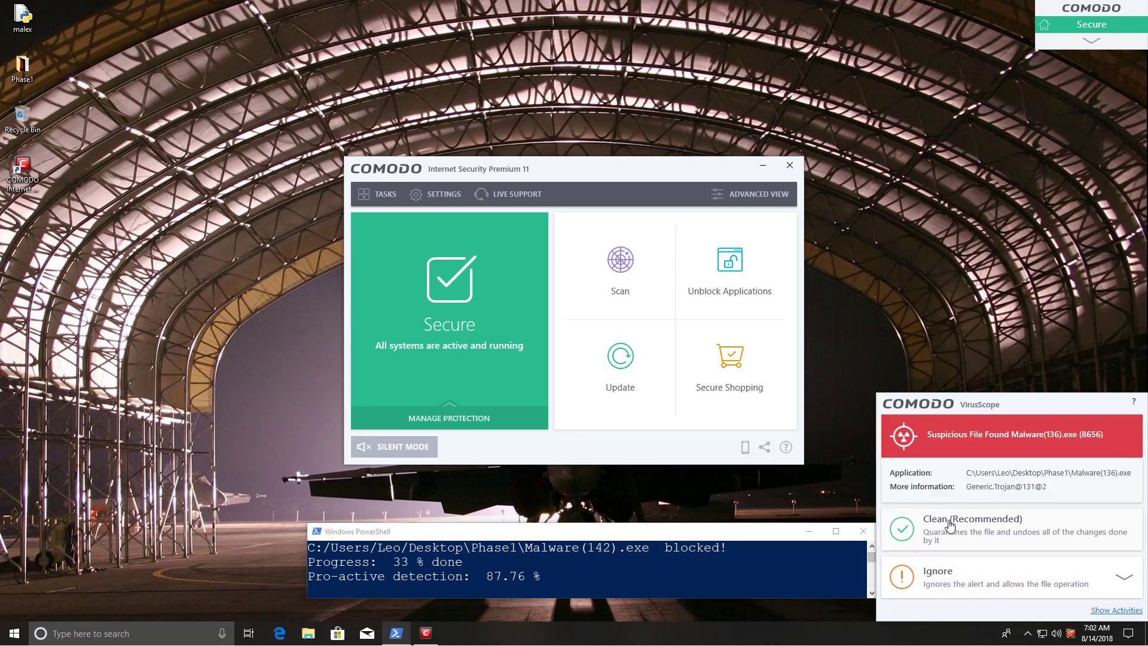
Clean the suspicious Malware(136).exe and Malware(146).exe, and run Malware(27).exe inside the container
{"action": "left_click", "coordinate": [951, 457]}
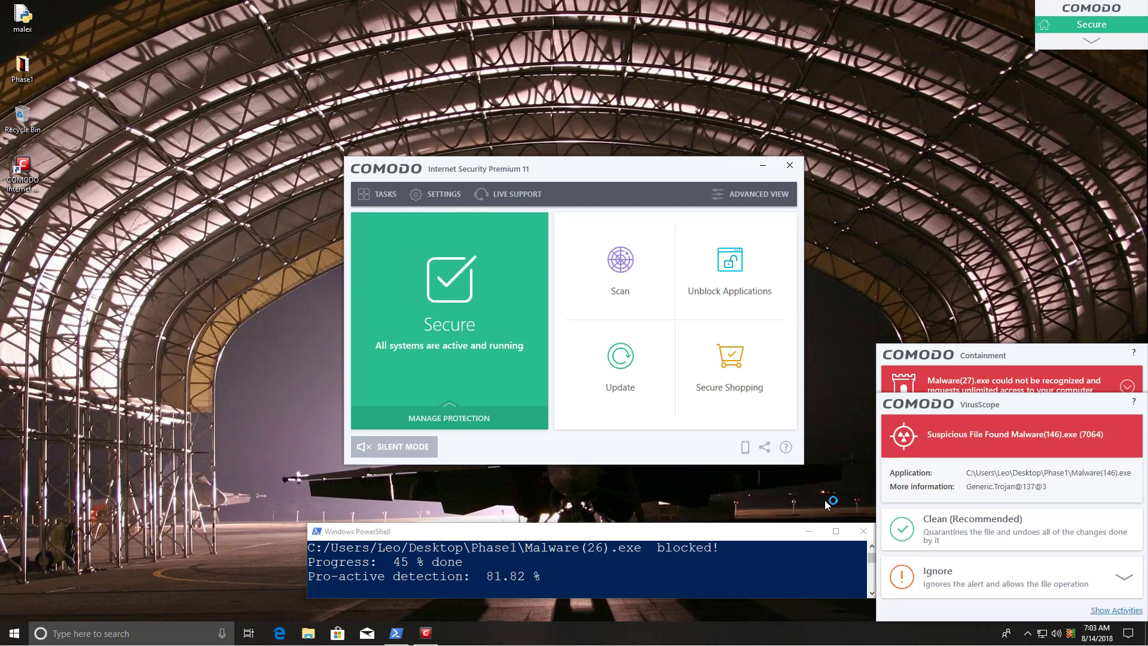
{"action": "left_click", "coordinate": [942, 526]}
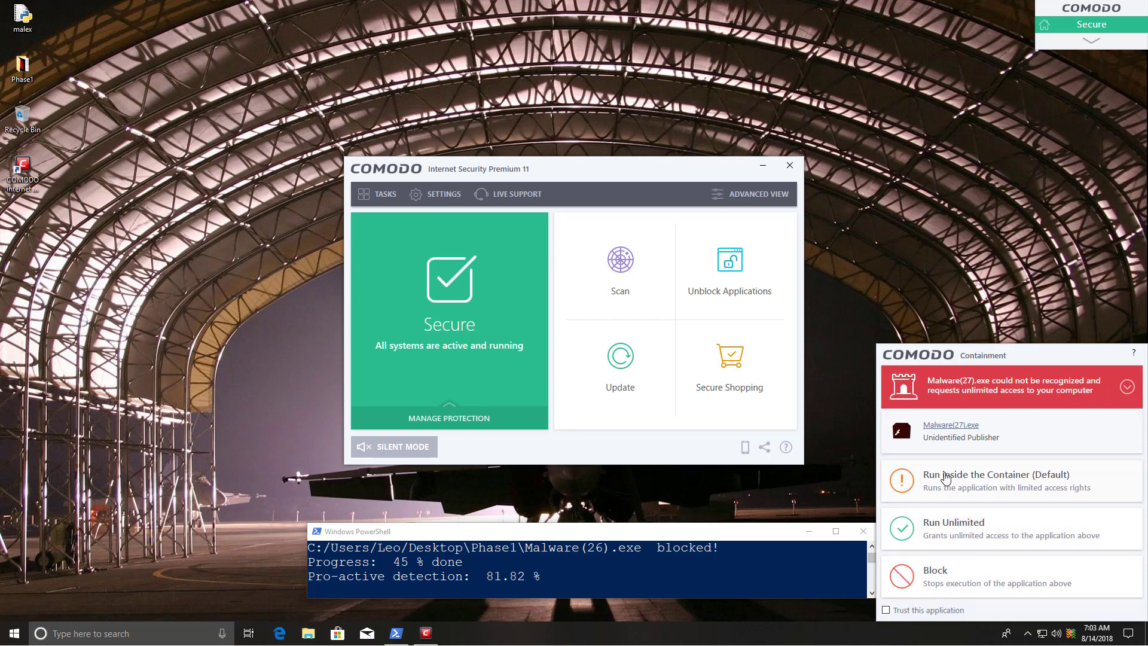
{"action": "left_click", "coordinate": [936, 475]}
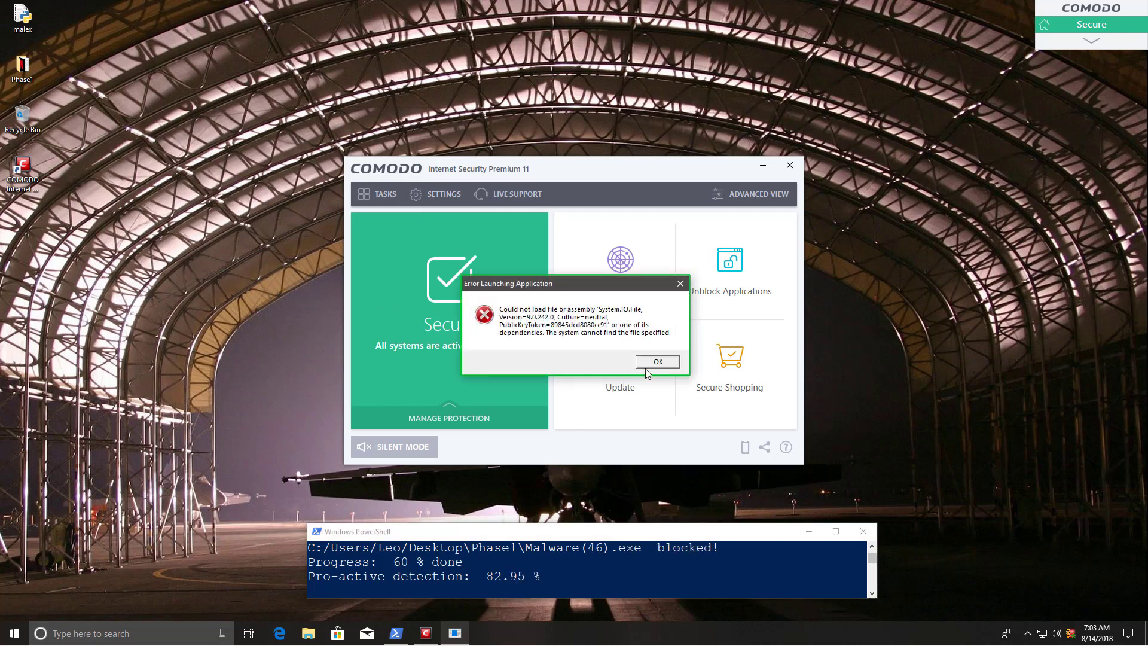
Dismiss the application launch error and answer the script's prompt after the Phase1 test
{"action": "left_click", "coordinate": [648, 366]}
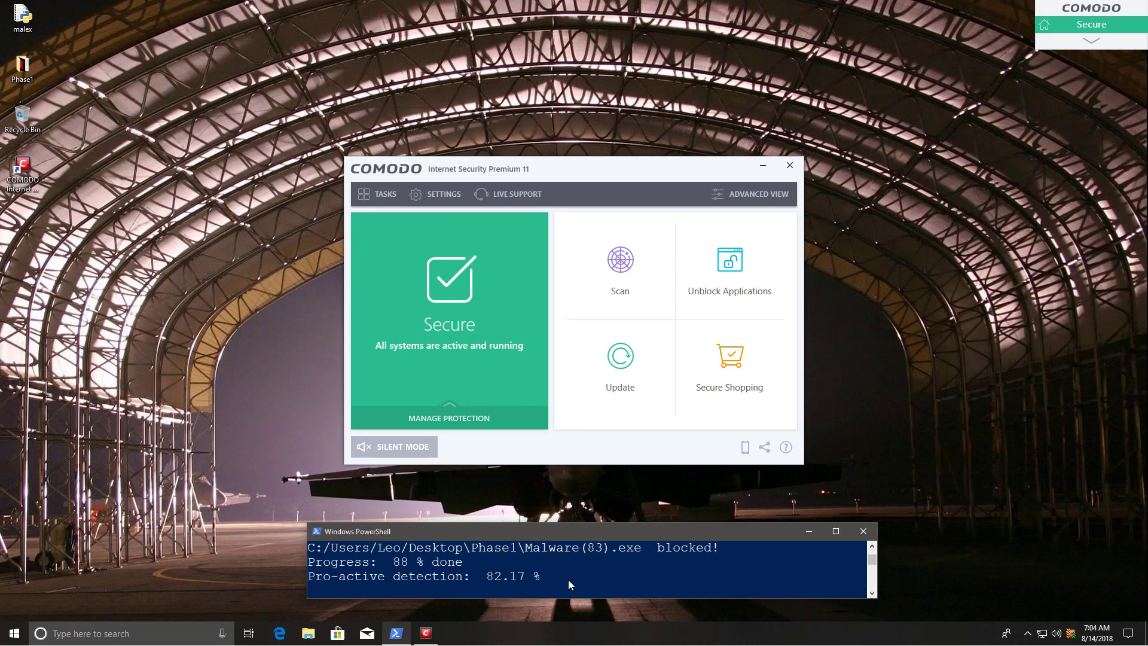
{"action": "left_click", "coordinate": [928, 519]}
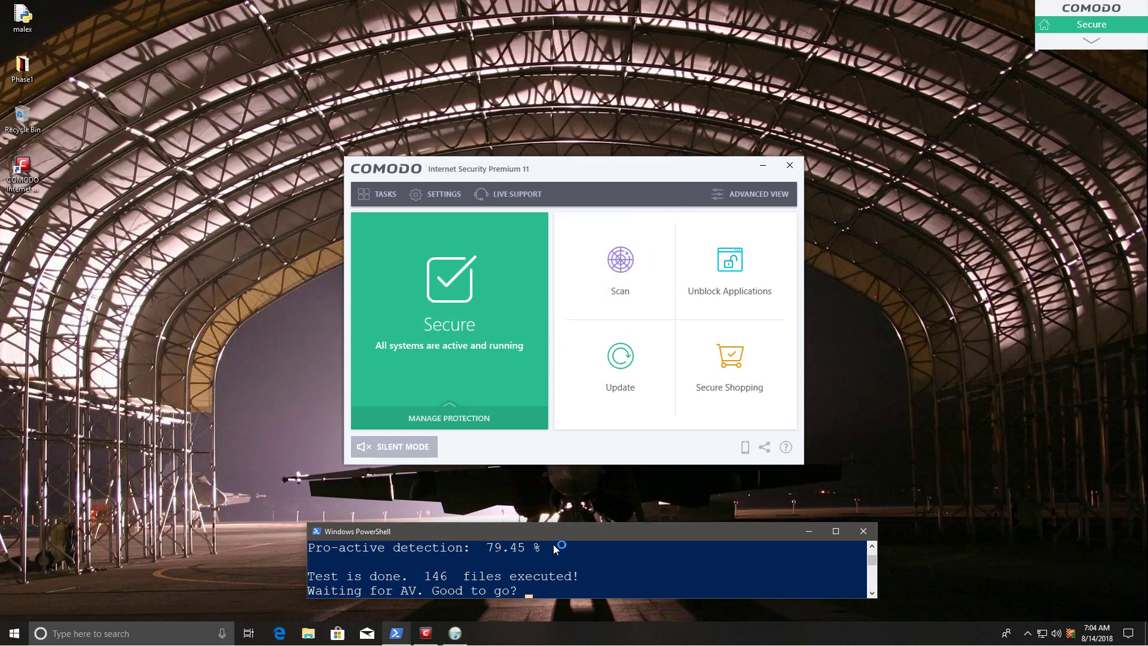
{"action": "key", "text": "Return"}
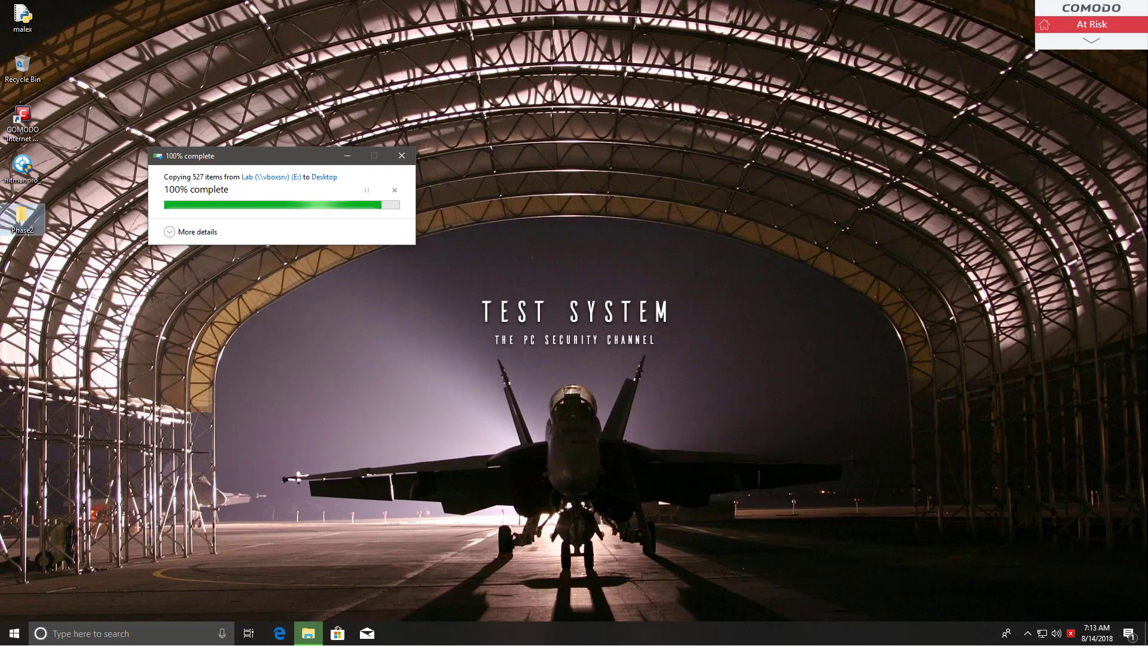
Open Windows PowerShell, place its window low on the desktop and change to the ./Desktop directory
{"action": "right_click", "coordinate": [12, 634]}
{"action": "left_click", "coordinate": [68, 461]}
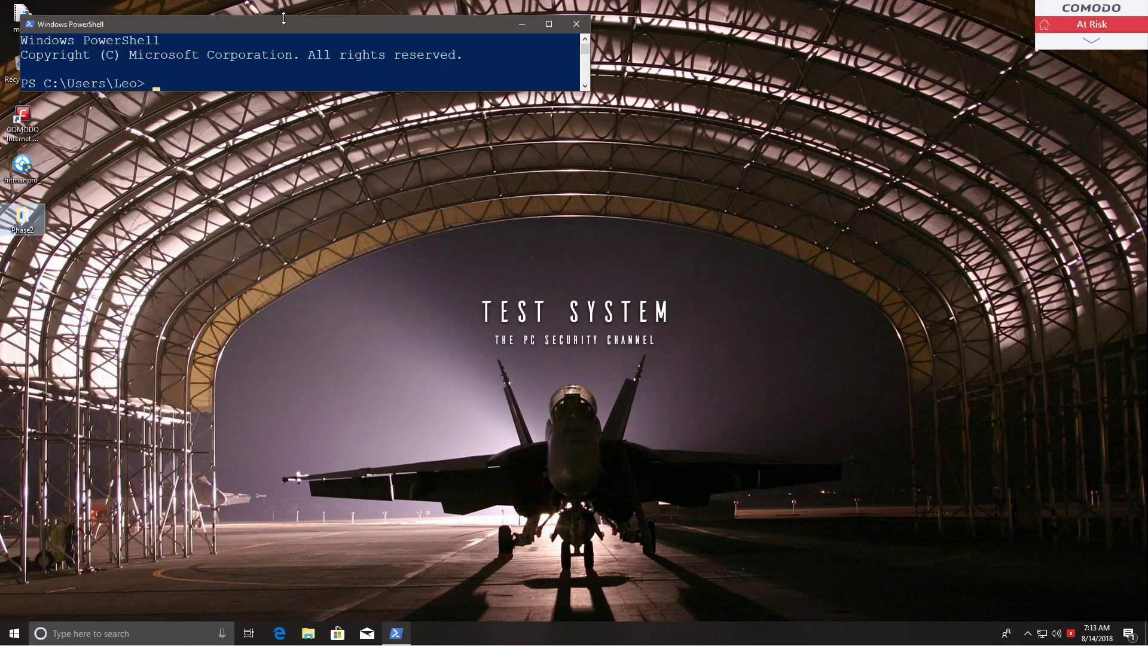
{"action": "left_click_drag", "start_coordinate": [281, 12], "coordinate": [607, 520]}
{"action": "type", "text": "cd ./Desktop"}
{"action": "key", "text": "Return"}
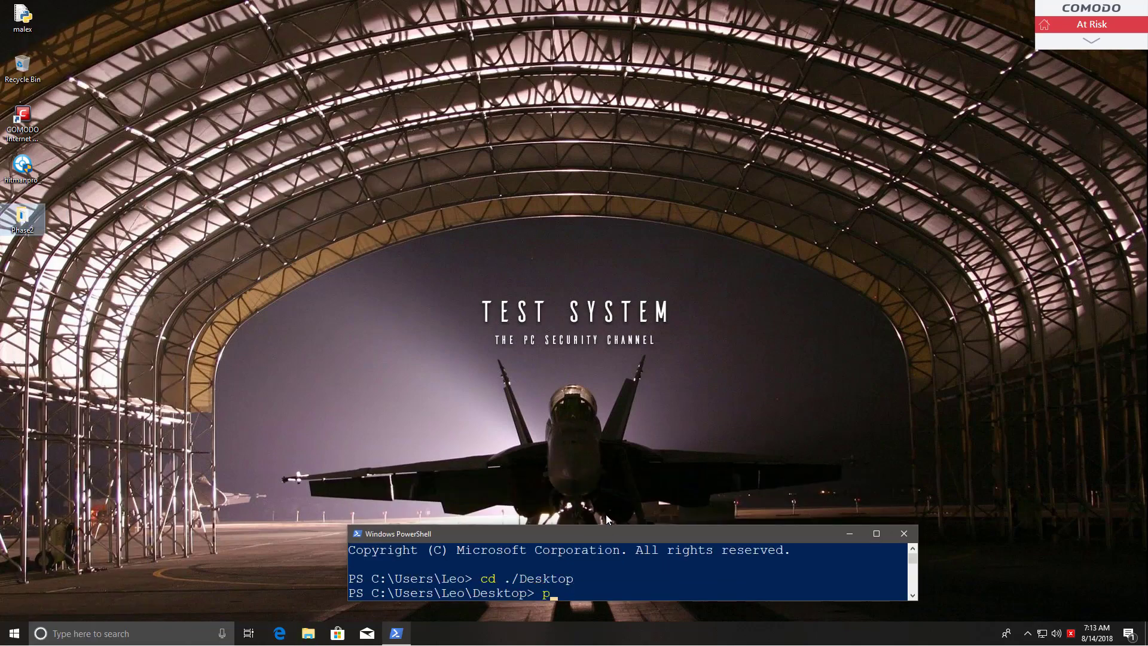
Run python malex.py and answer yes to the question about real-time protection
{"action": "type", "text": "python malex.py"}
{"action": "key", "text": "Return"}
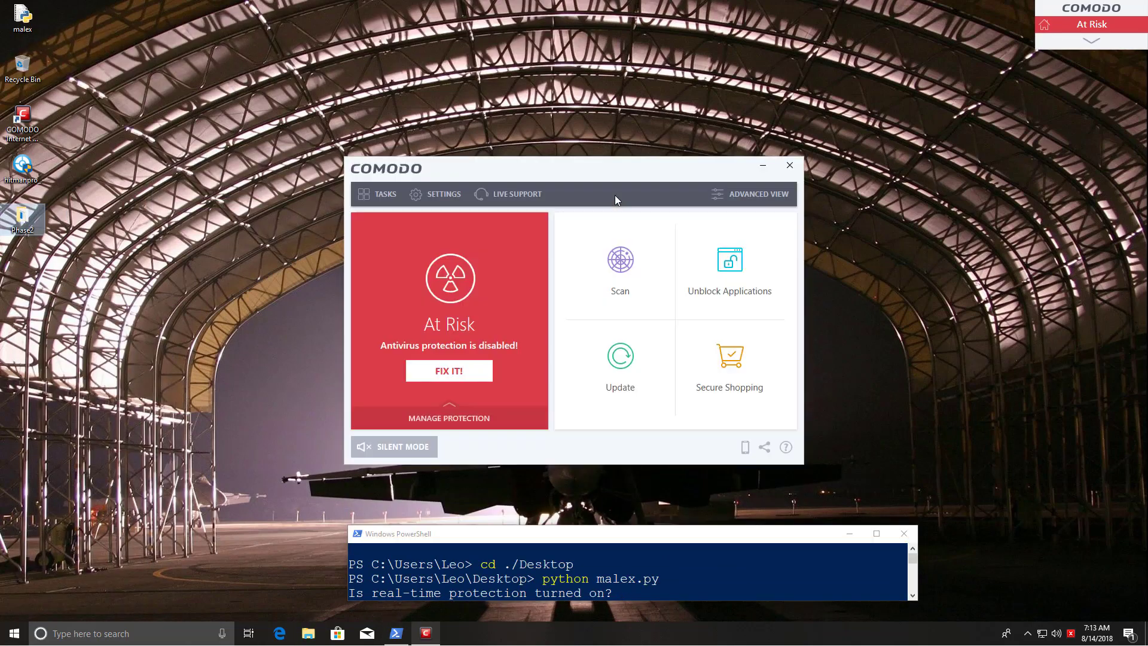
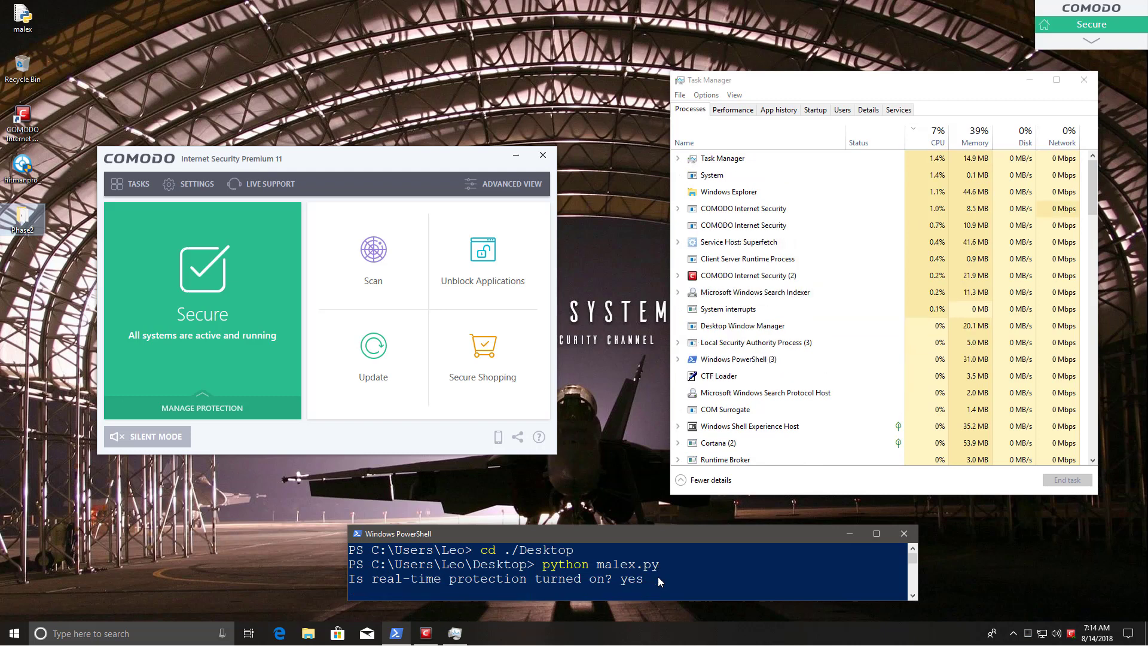
{"action": "key", "text": "Return"}
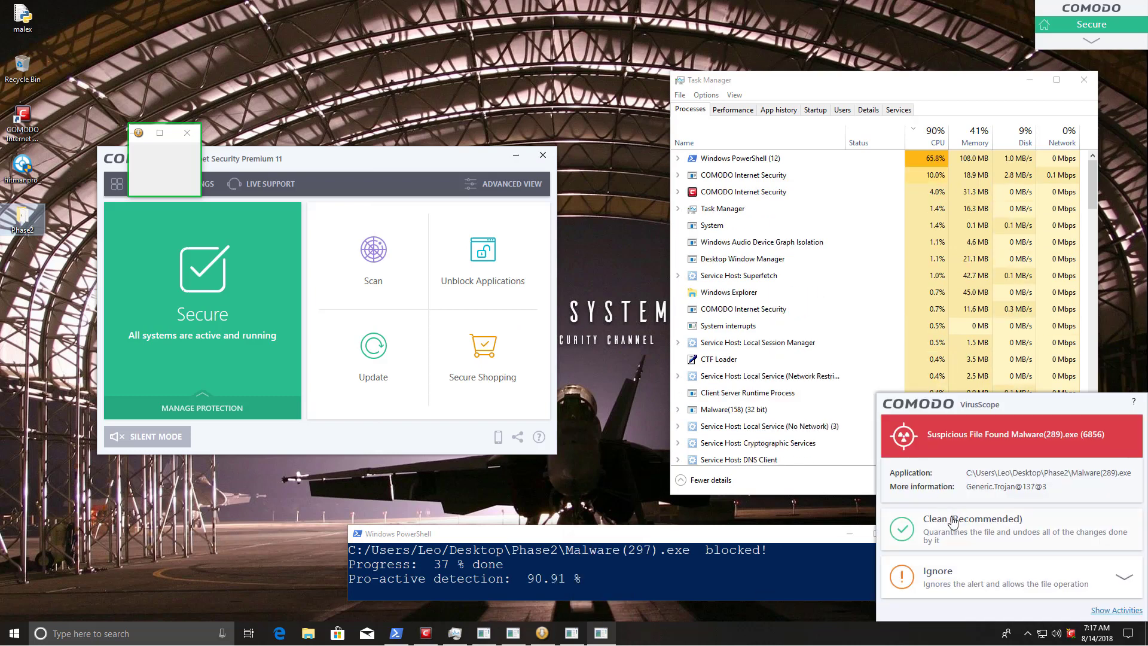
Clean the suspicious Malware(289).exe and answer the script's prompt after the Phase2 test
{"action": "left_click", "coordinate": [953, 522]}
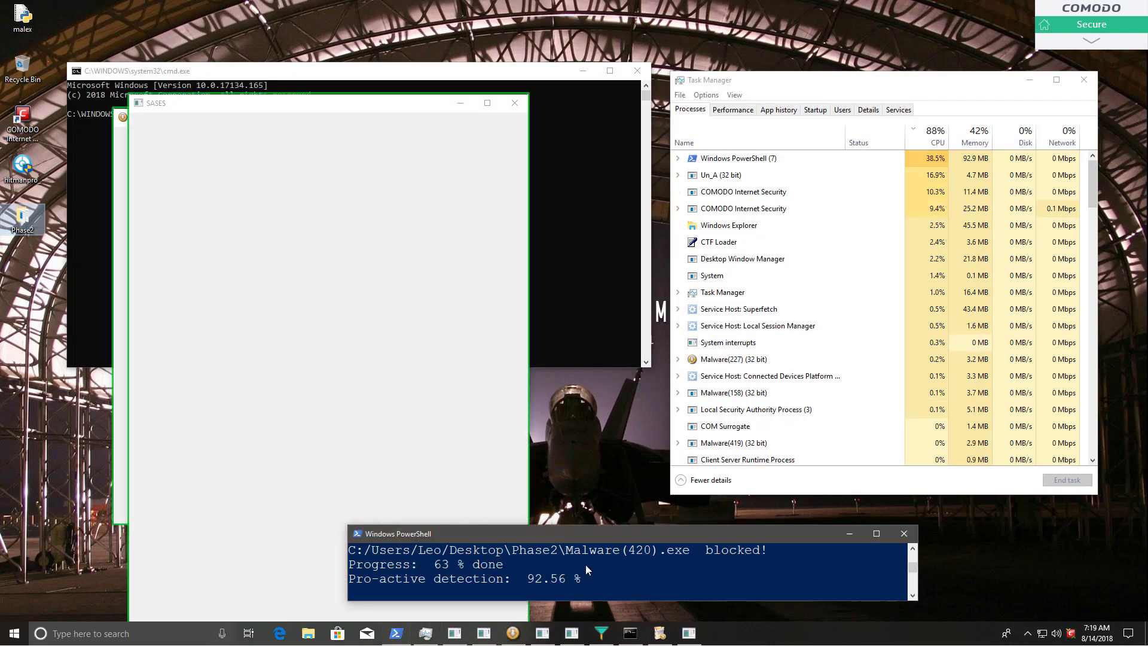
{"action": "left_click", "coordinate": [403, 121]}
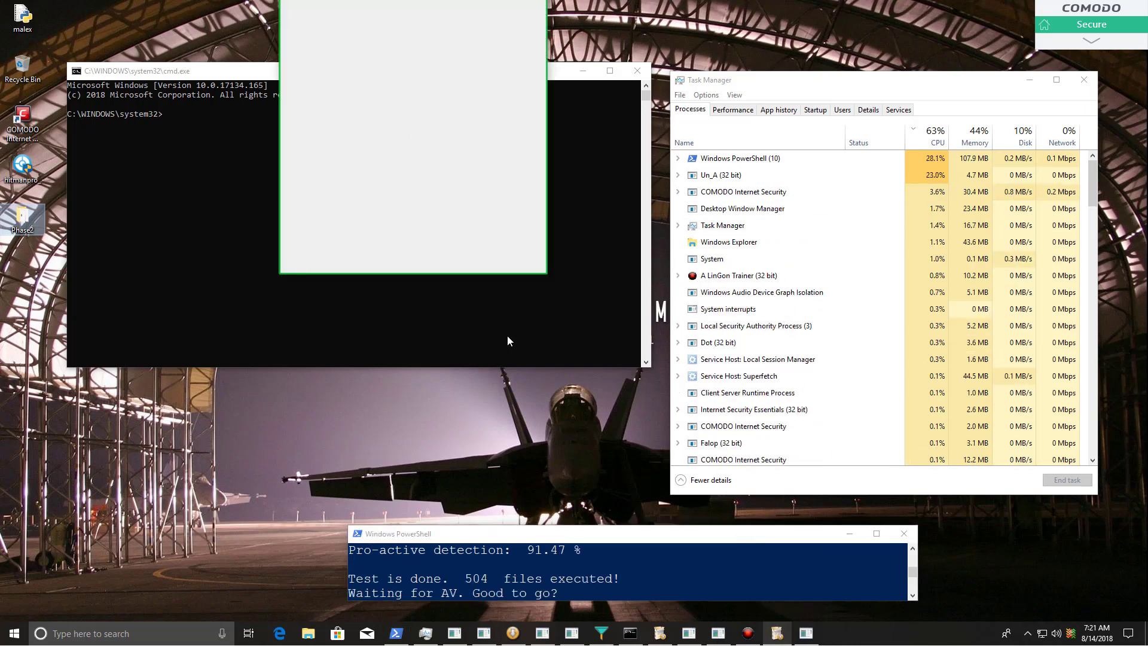
{"action": "key", "text": "Return"}
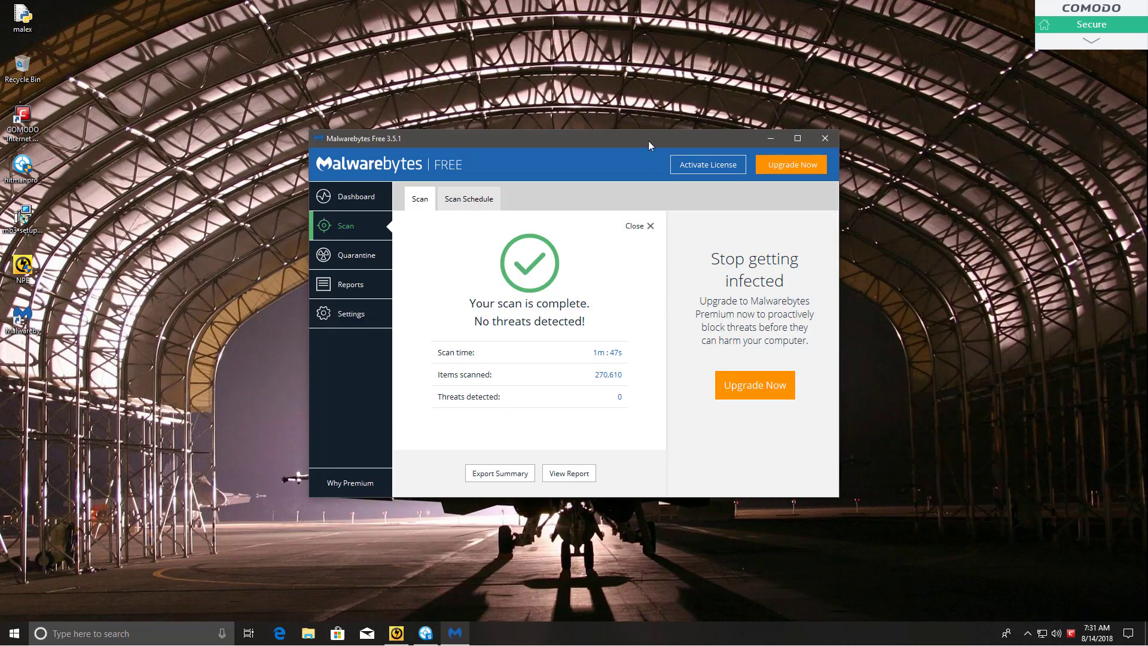
Minimize Malwarebytes and compare the scan results in HitmanPro and Norton Power Eraser, moving the Norton window aside
{"action": "left_click", "coordinate": [770, 139]}
{"action": "left_click", "coordinate": [422, 635]}
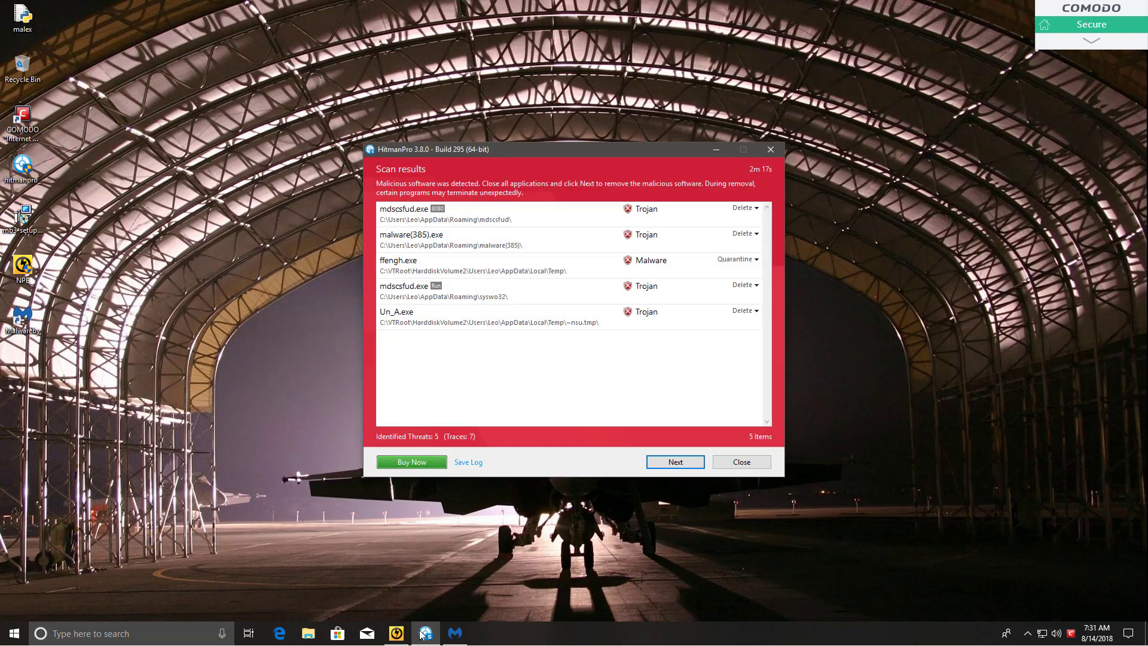
{"action": "left_click", "coordinate": [396, 633]}
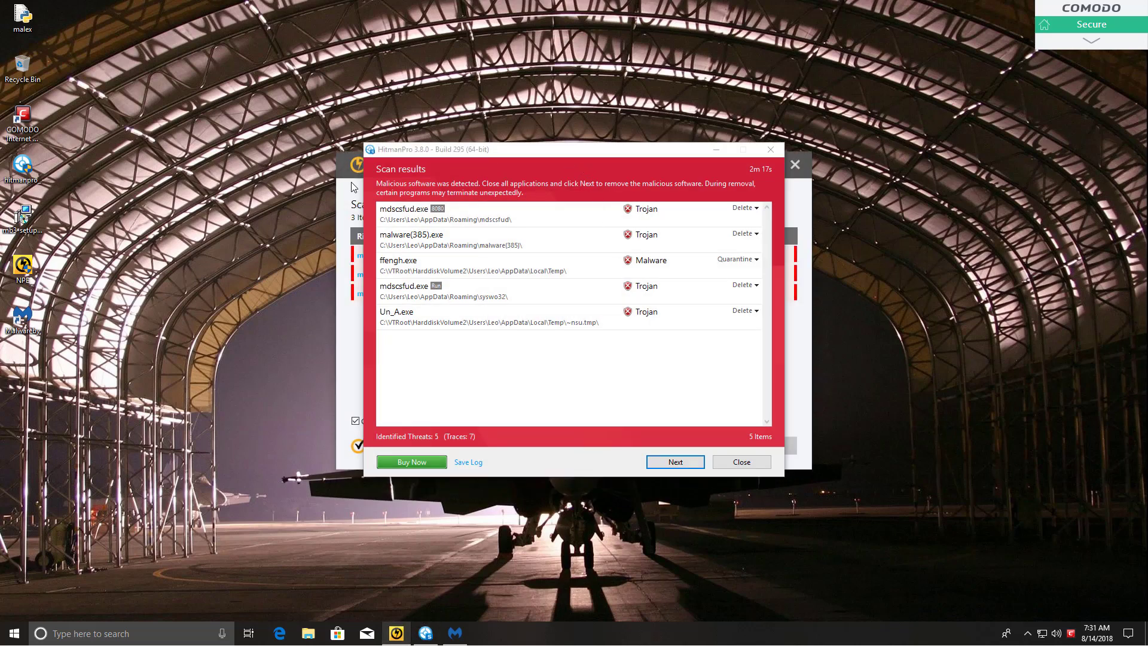
{"action": "left_click_drag", "start_coordinate": [345, 167], "coordinate": [117, 173]}
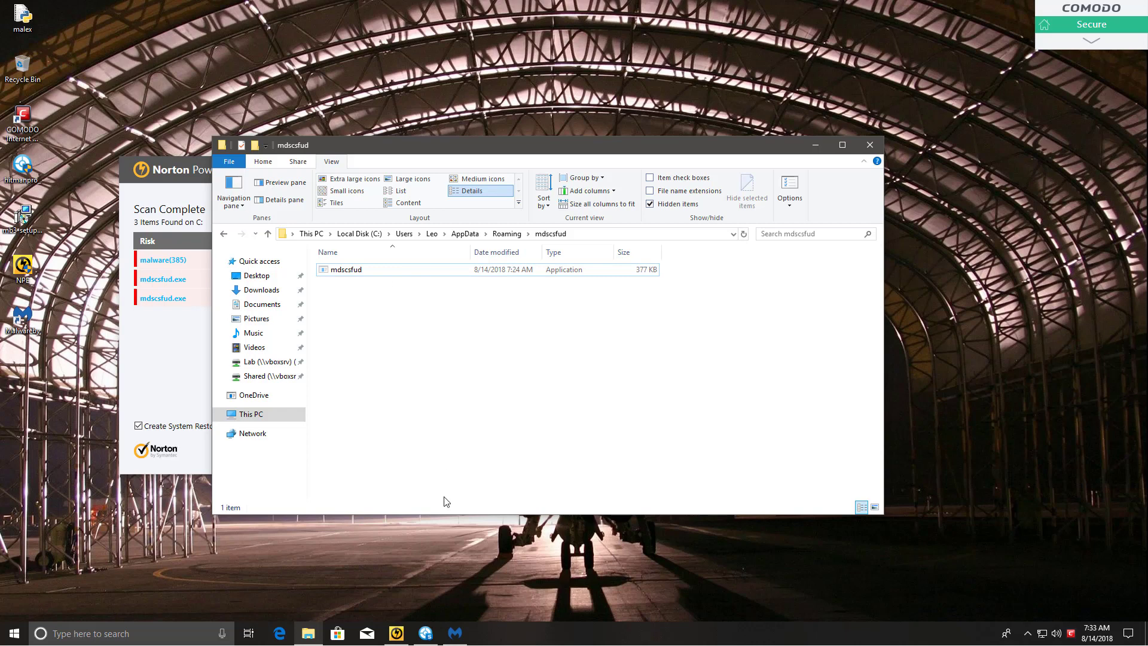
Close the mdscsfud.exe details in HitmanPro and select the matching mdscsfud file in File Explorer
{"action": "left_click", "coordinate": [425, 633]}
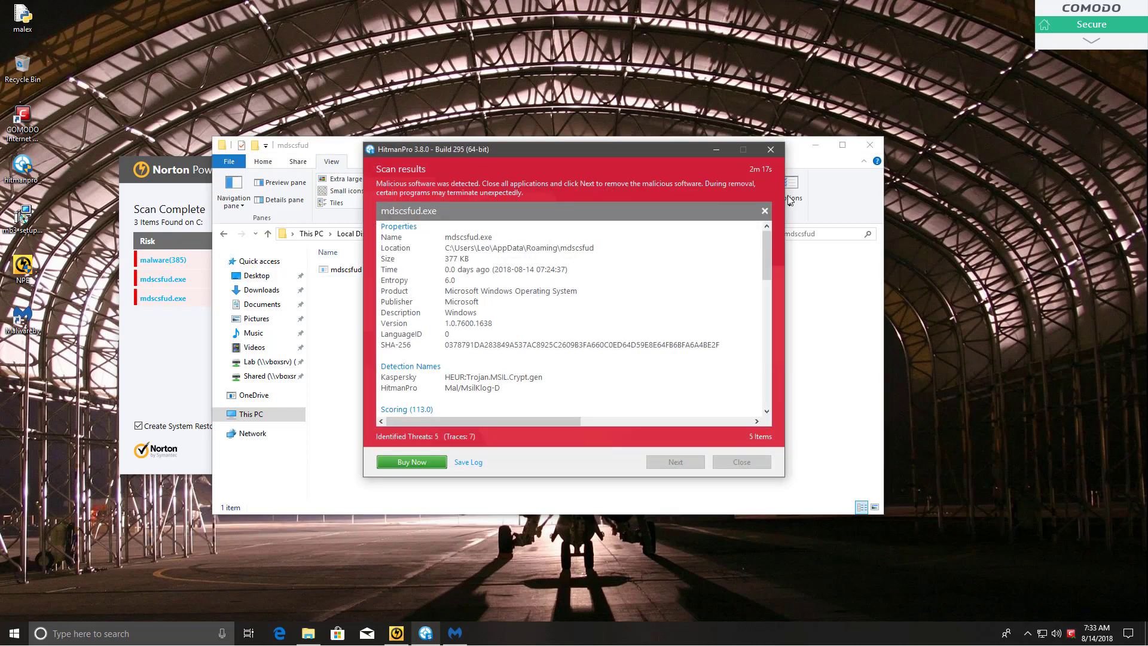
{"action": "left_click", "coordinate": [765, 211]}
{"action": "left_click", "coordinate": [356, 271]}
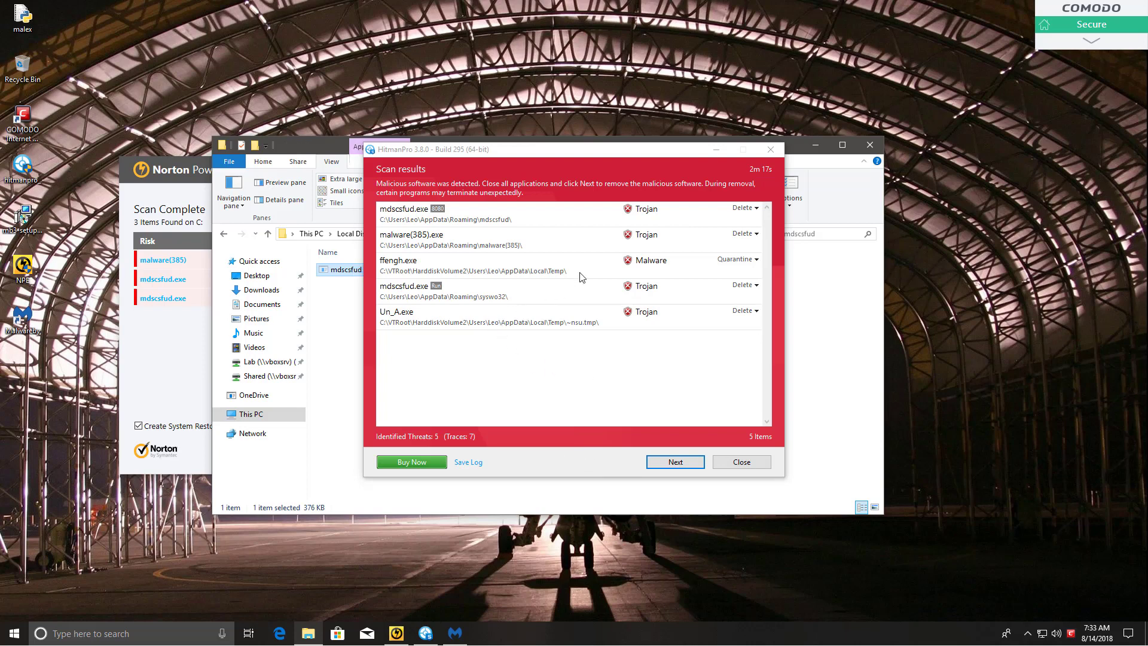
Copy the location of the mdscsfud.exe detected in syswo32 from its HitmanPro details, and minimize HitmanPro
{"action": "double_click", "coordinate": [441, 297]}
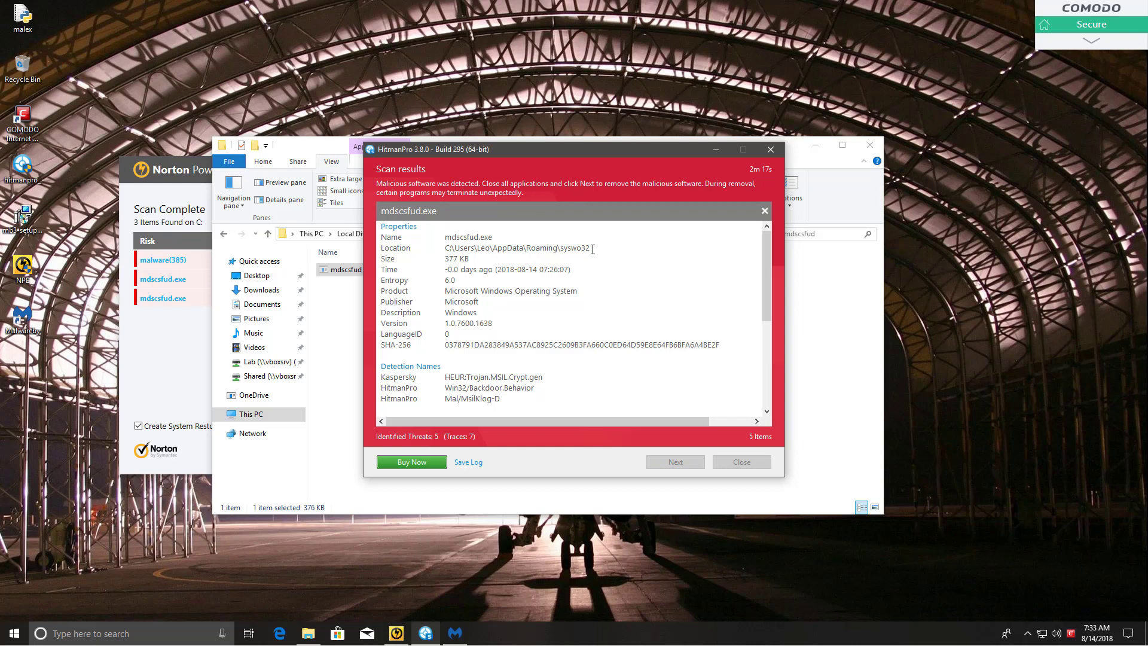
{"action": "left_click_drag", "start_coordinate": [593, 249], "coordinate": [446, 252]}
{"action": "key", "text": "ctrl+c"}
{"action": "left_click", "coordinate": [789, 352]}
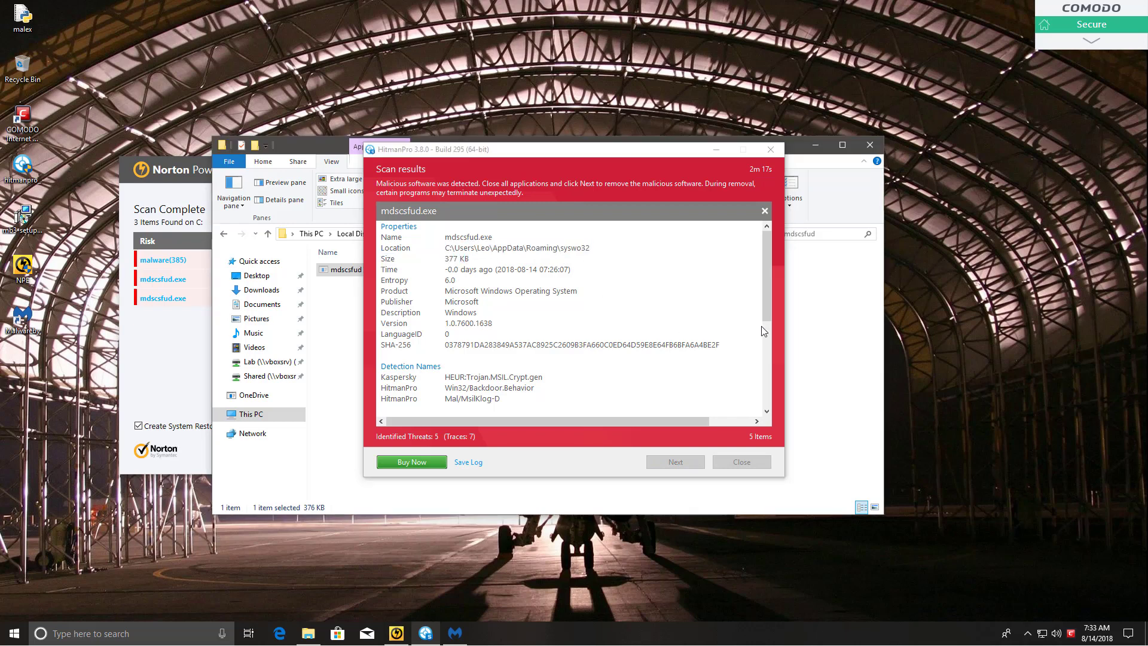
{"action": "left_click", "coordinate": [716, 150]}
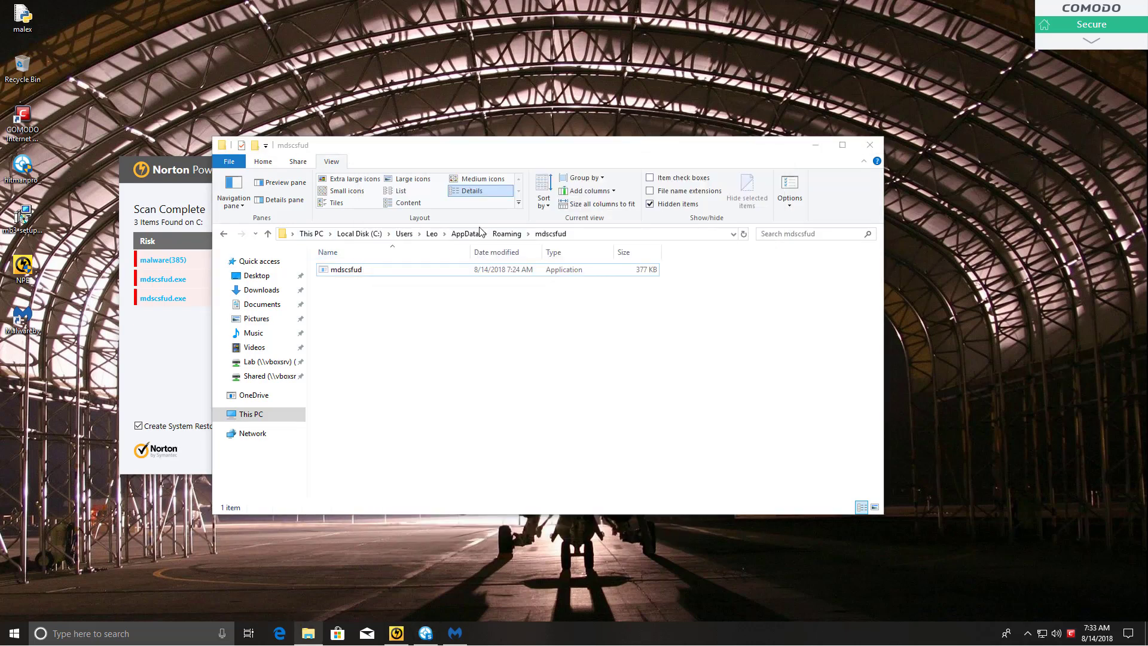
Go to the copied HitmanPro location in File Explorer
{"action": "left_click", "coordinate": [598, 235]}
{"action": "key", "text": "ctrl+v"}
{"action": "key", "text": "Return"}
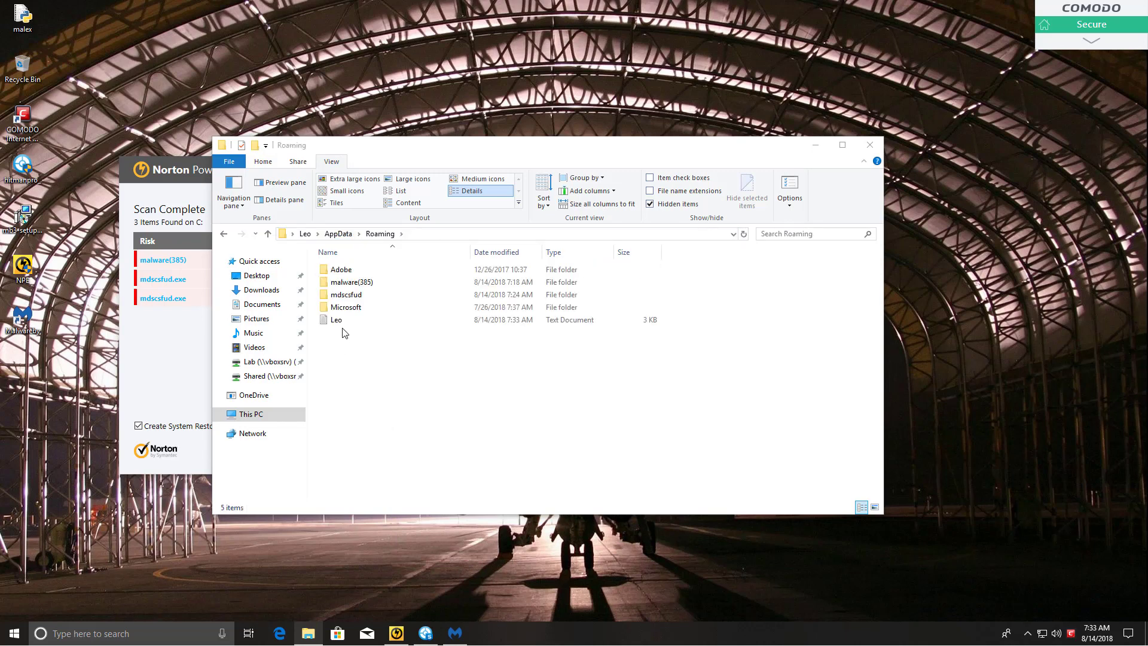
Inspect the contents of the syswo32 folder in AppData\Roaming
{"action": "left_click", "coordinate": [431, 234]}
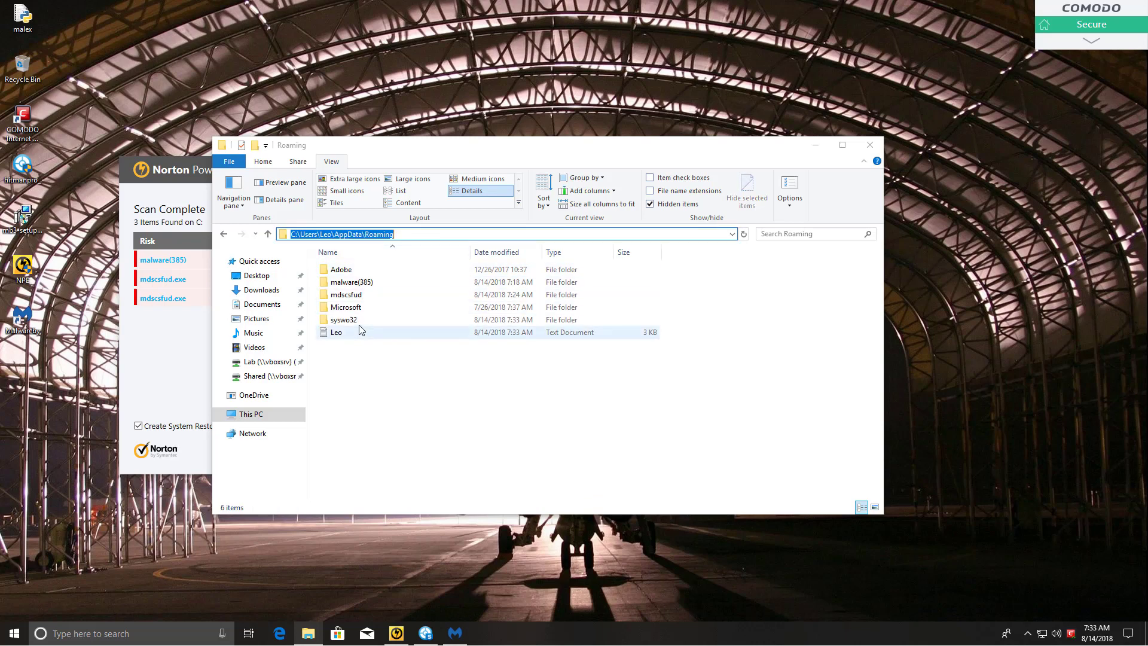
{"action": "double_click", "coordinate": [354, 320]}
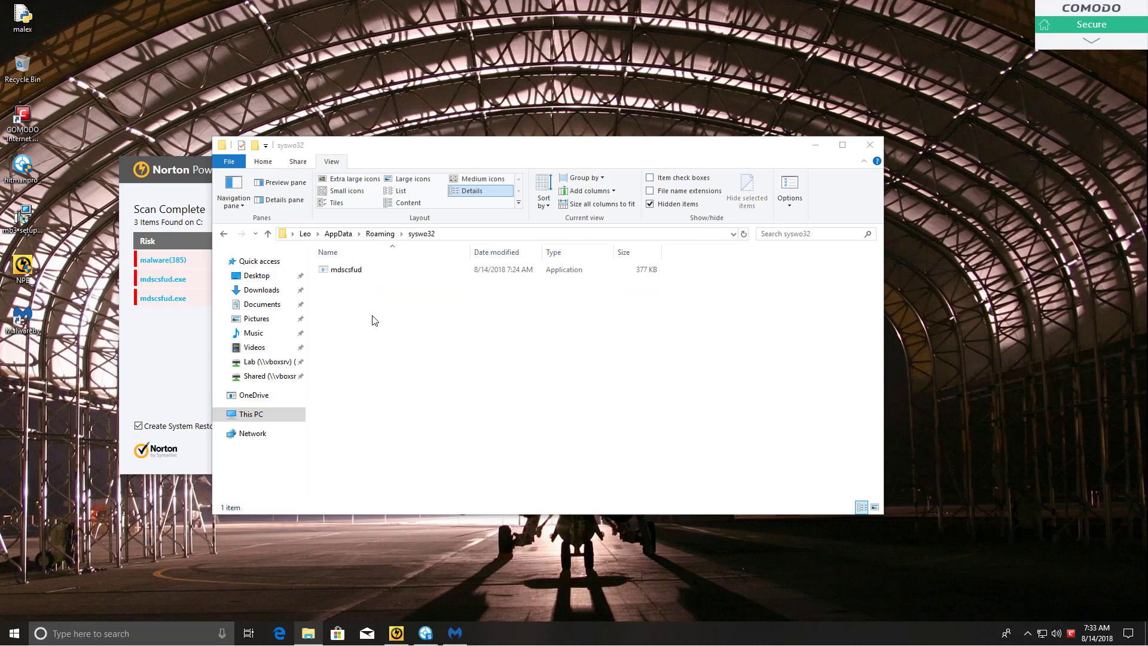
{"action": "left_click", "coordinate": [355, 320]}
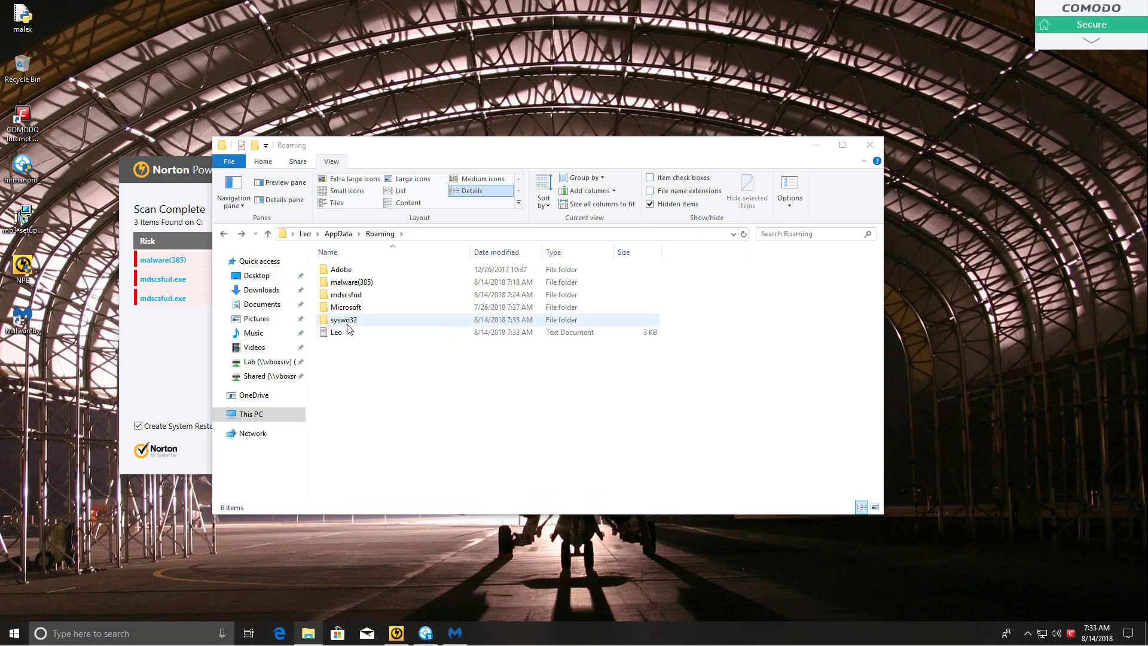
Check the contents of the malware(385) folder in AppData\Roaming, and return to the Roaming folder
{"action": "key", "text": "Up"}
{"action": "key", "text": "Up"}
{"action": "key", "text": "Up"}
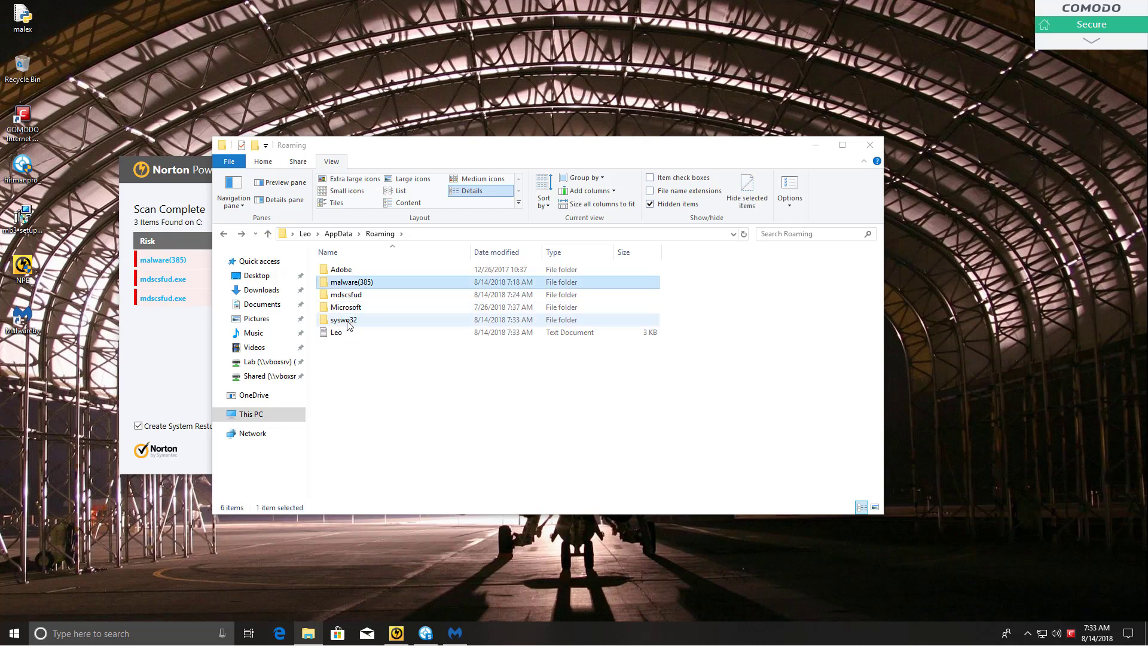
{"action": "double_click", "coordinate": [375, 282]}
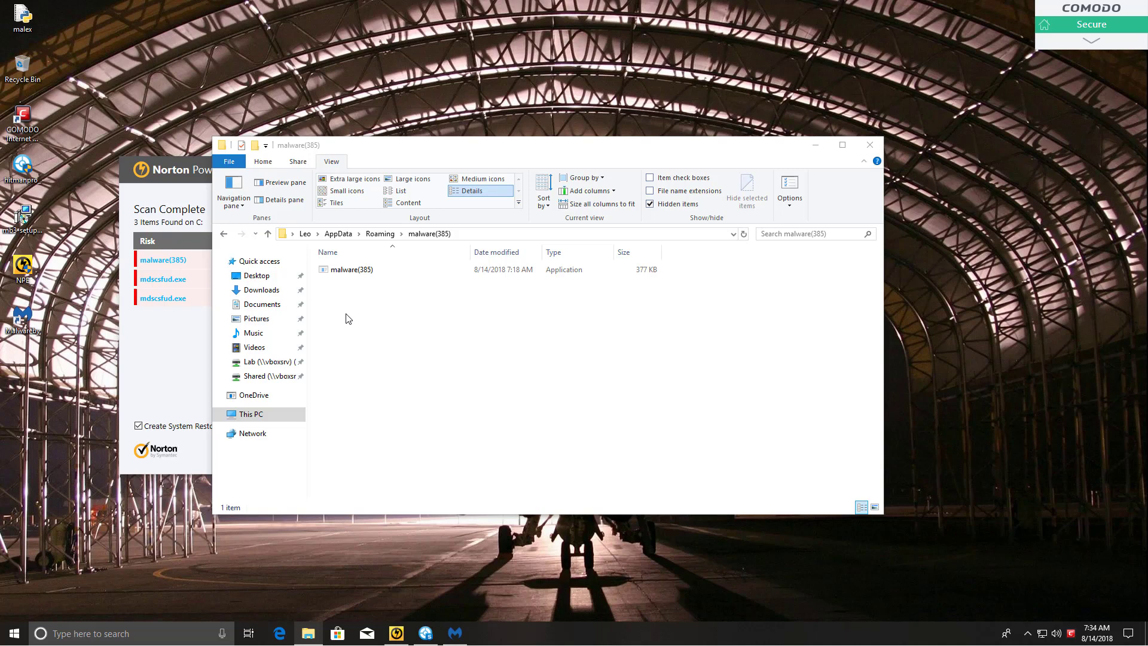
{"action": "key", "text": "BackSpace"}
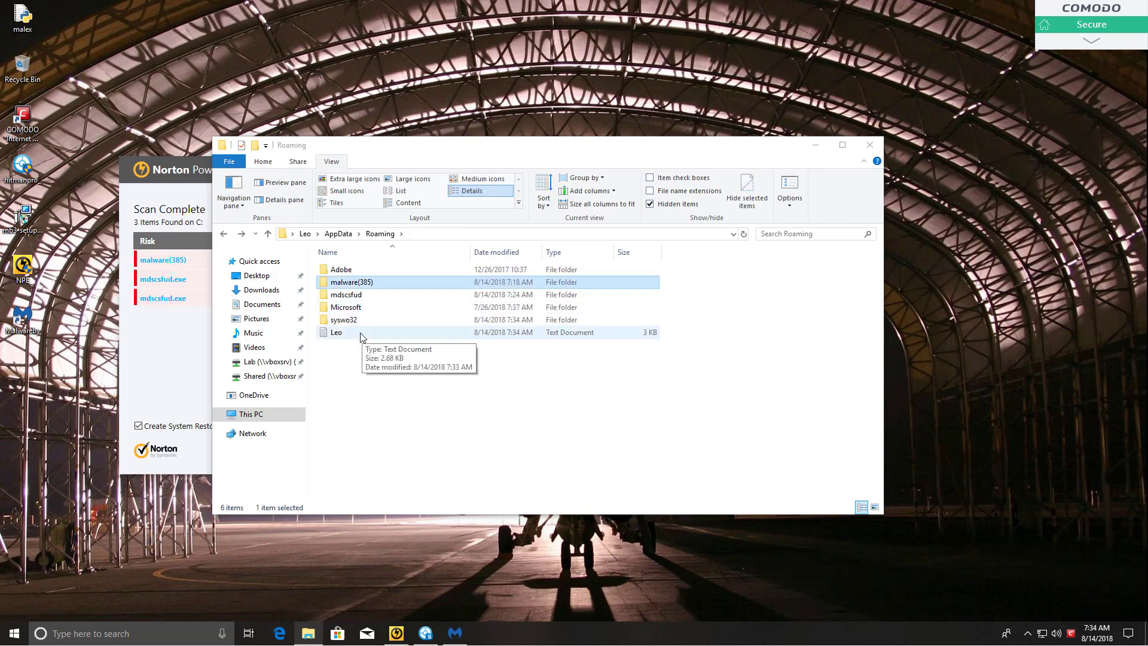
Recheck the syswo32 folder, return to Roaming, and close File Explorer
{"action": "left_click", "coordinate": [507, 447]}
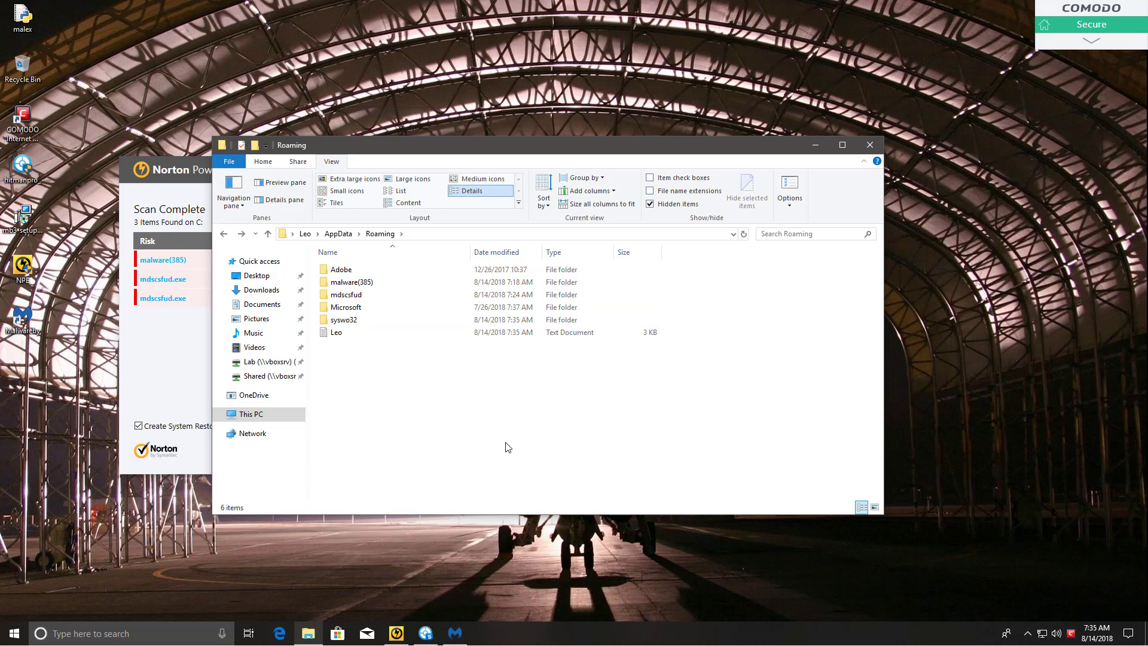
{"action": "double_click", "coordinate": [351, 321]}
{"action": "key", "text": "alt+Left"}
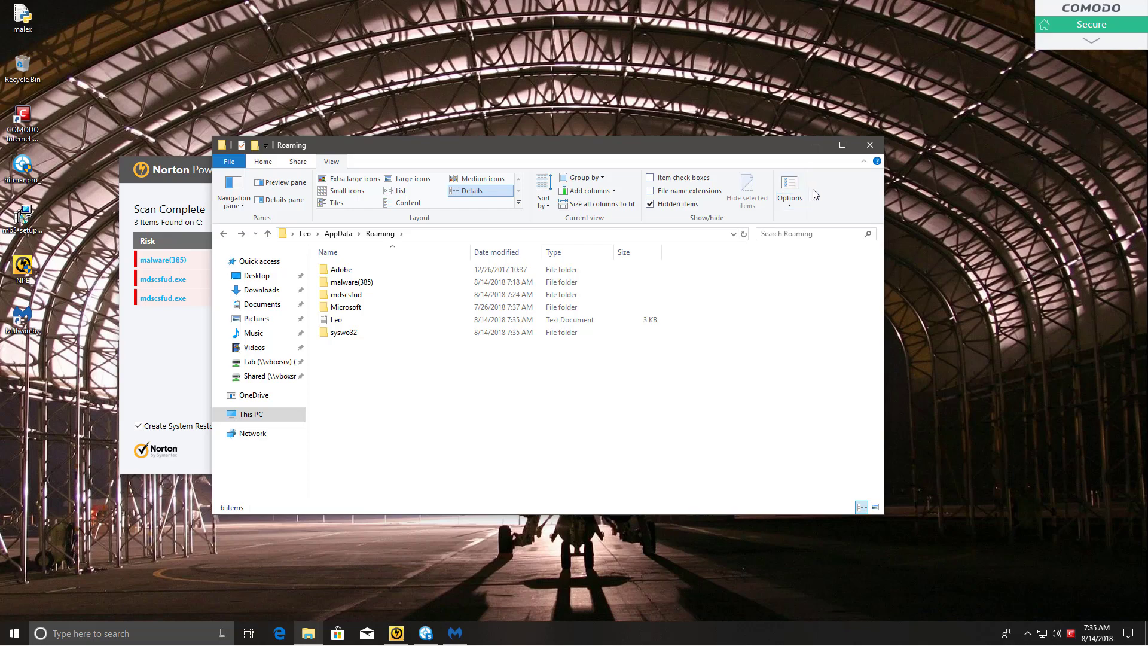
{"action": "left_click", "coordinate": [870, 145]}
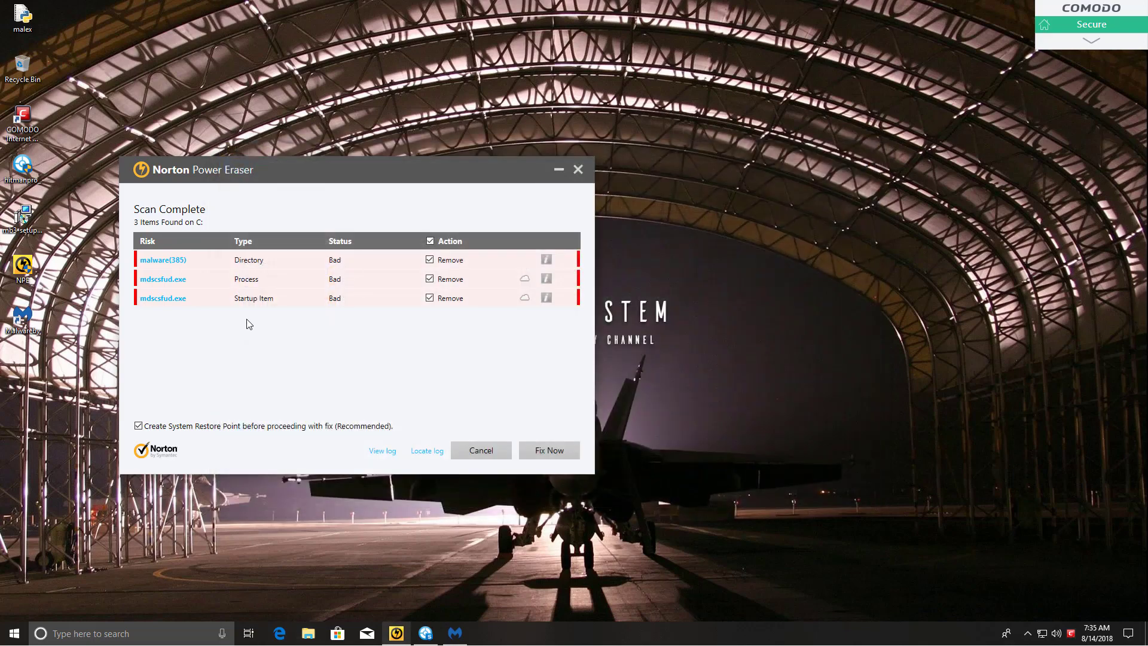